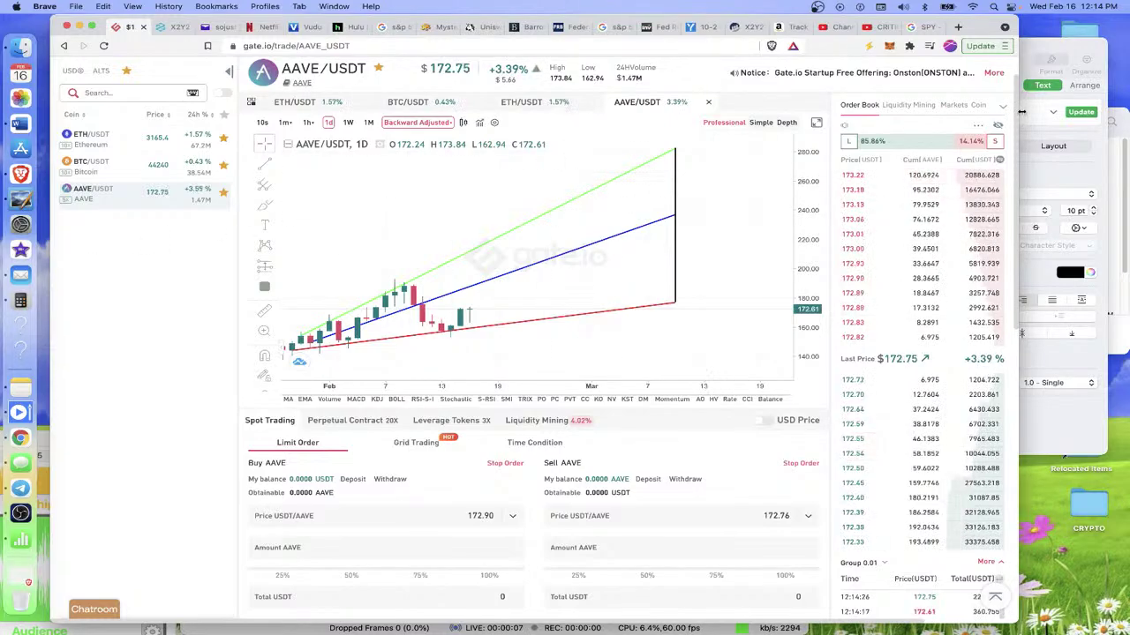
# Step: Widen the browser window to full screen by dragging its right and left edges outward
pyautogui.moveTo(1016, 111); pyautogui.dragTo(1126, 111)
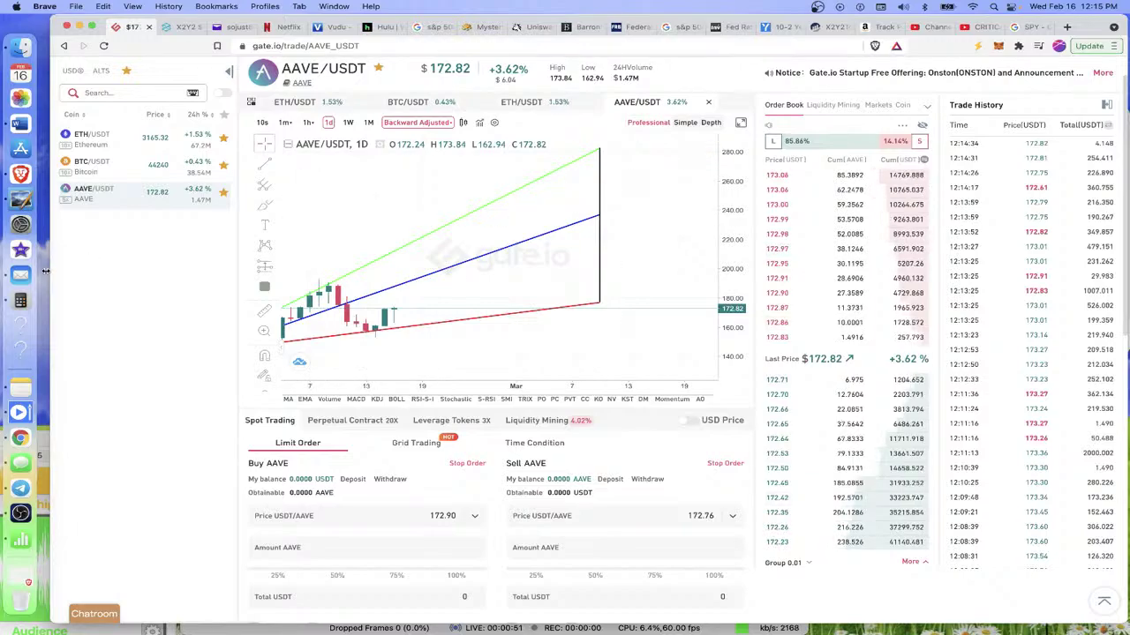
pyautogui.moveTo(51, 274); pyautogui.dragTo(36, 270)
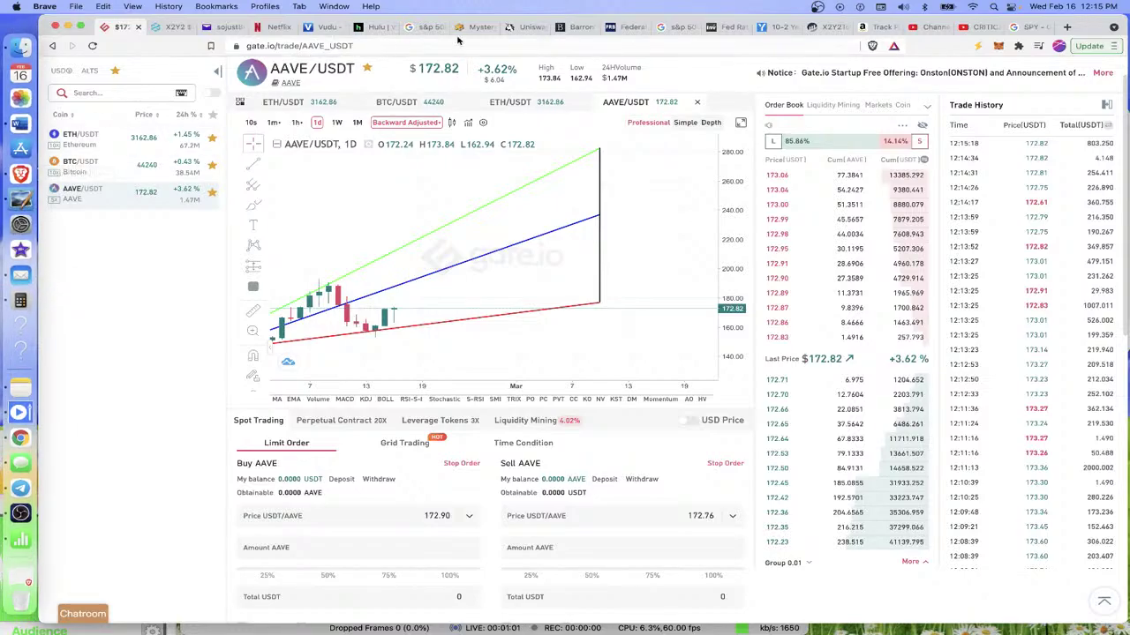
# Step: Switch to the 's&p 500' Google Search tab showing the S&P 500 market summary
pyautogui.click(676, 29)
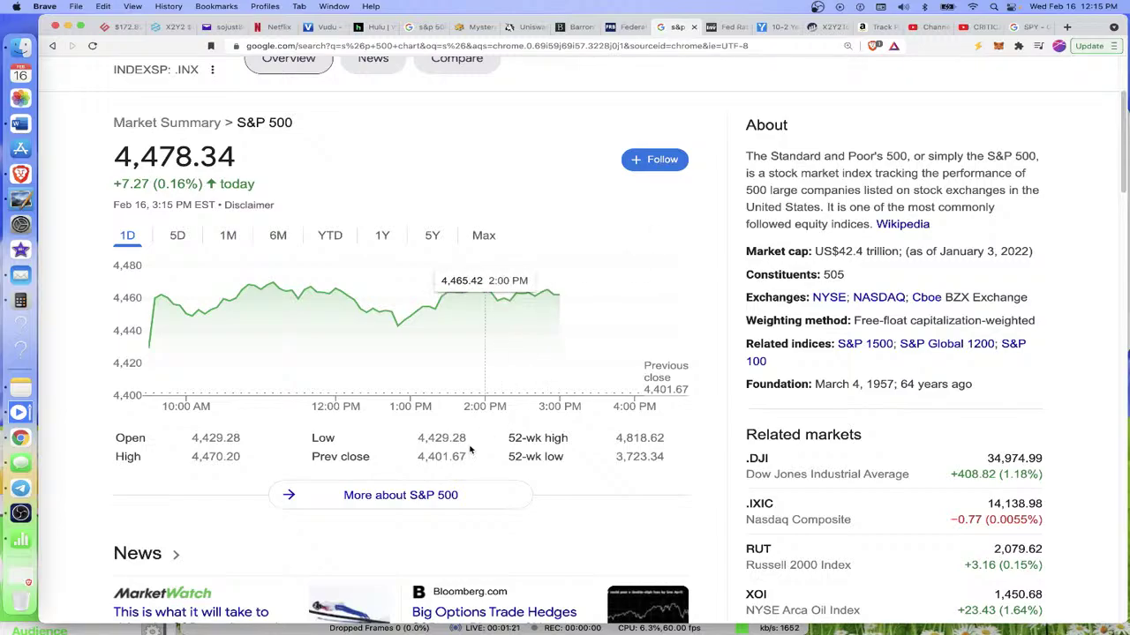
# Step: Open the Google Finance S&P 500 quote page via 'More about S&P 500'
pyautogui.click(444, 496)
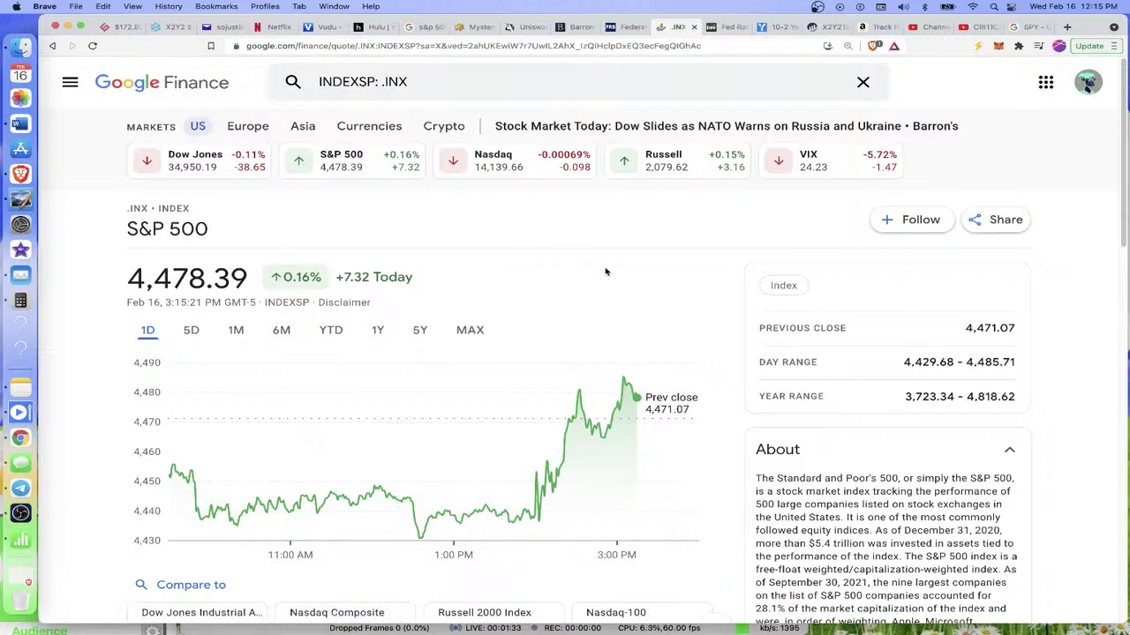
pyautogui.moveTo(622, 378)
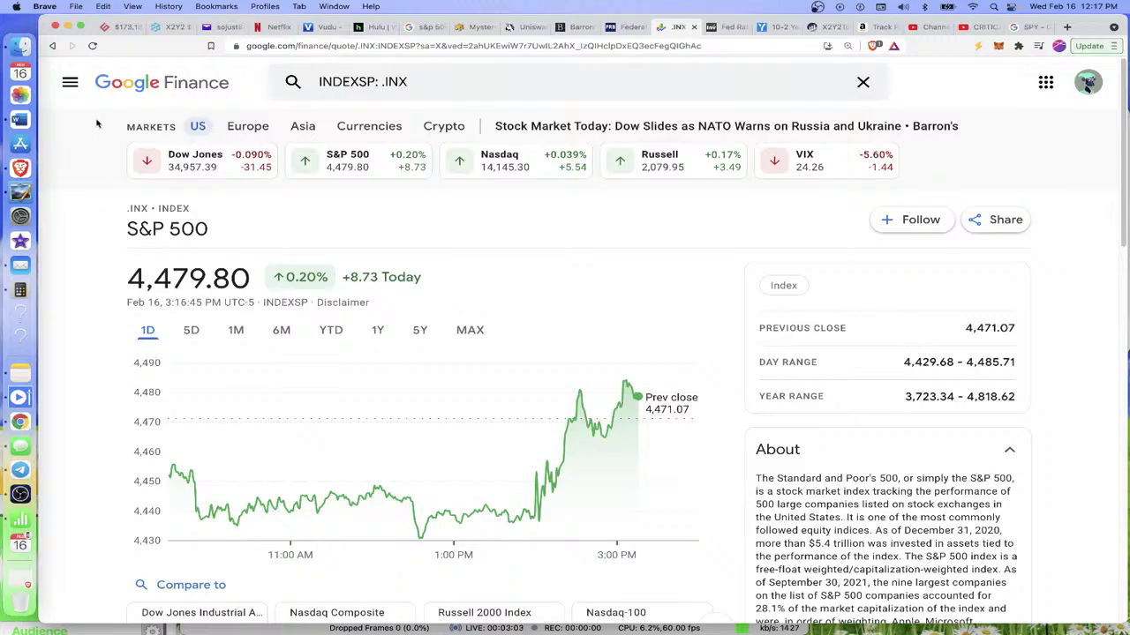
# Step: Switch back to the gate.io AAVE price tab with the AAVE/USDT daily chart
pyautogui.click(119, 28)
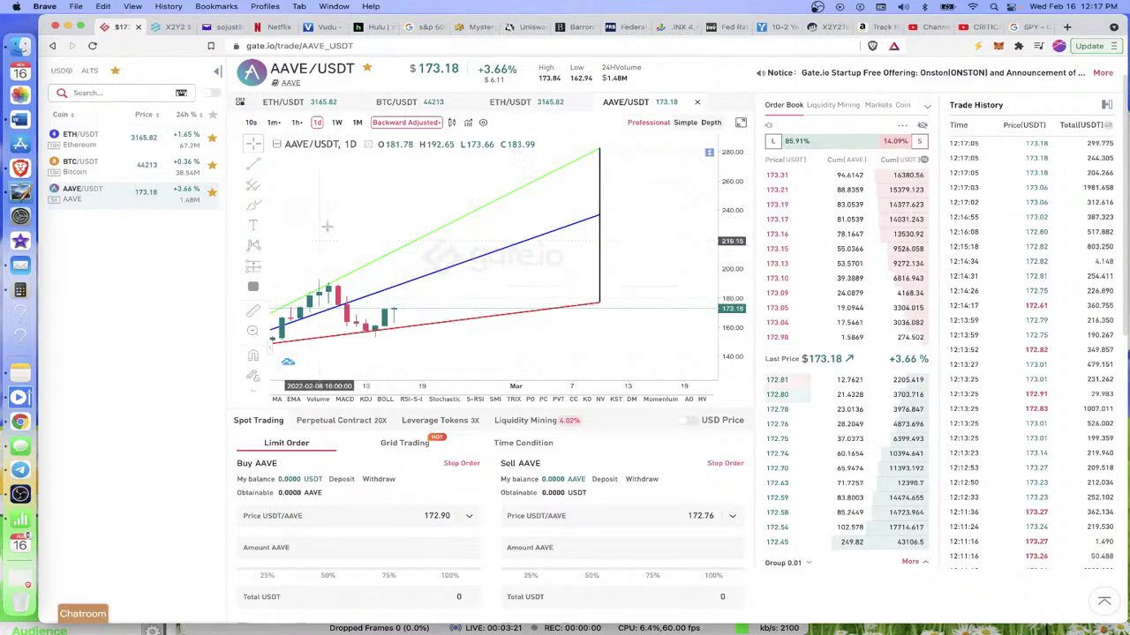
# Step: Switch to BTC/USDT, compress its price scale and shift the chart right to show all trendlines
pyautogui.click(124, 170)
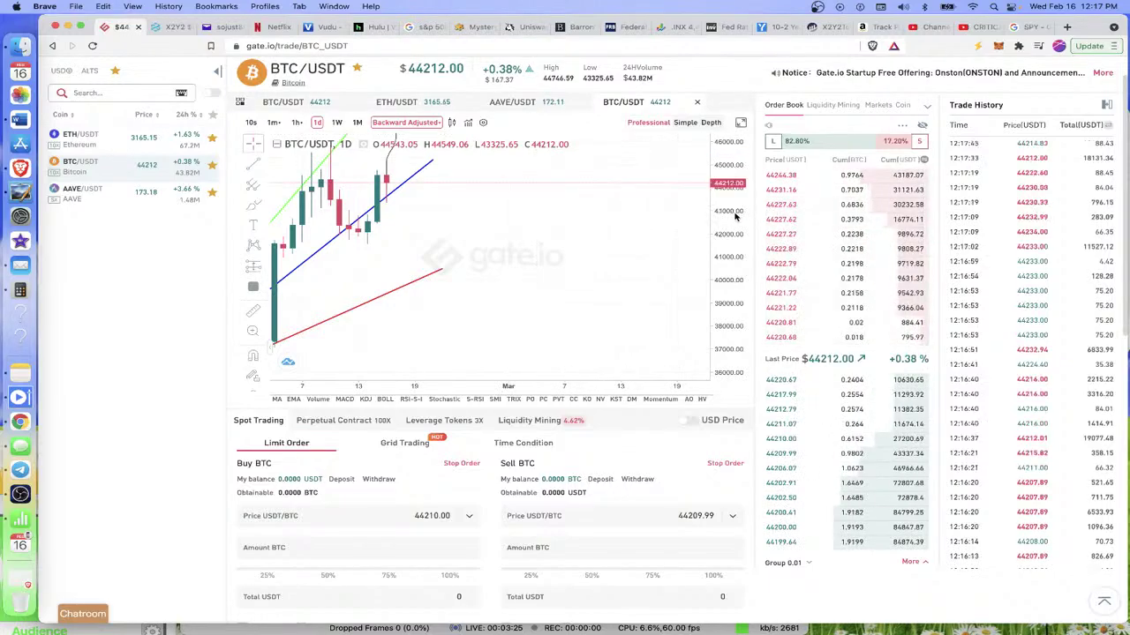
pyautogui.moveTo(733, 212); pyautogui.dragTo(733, 361)
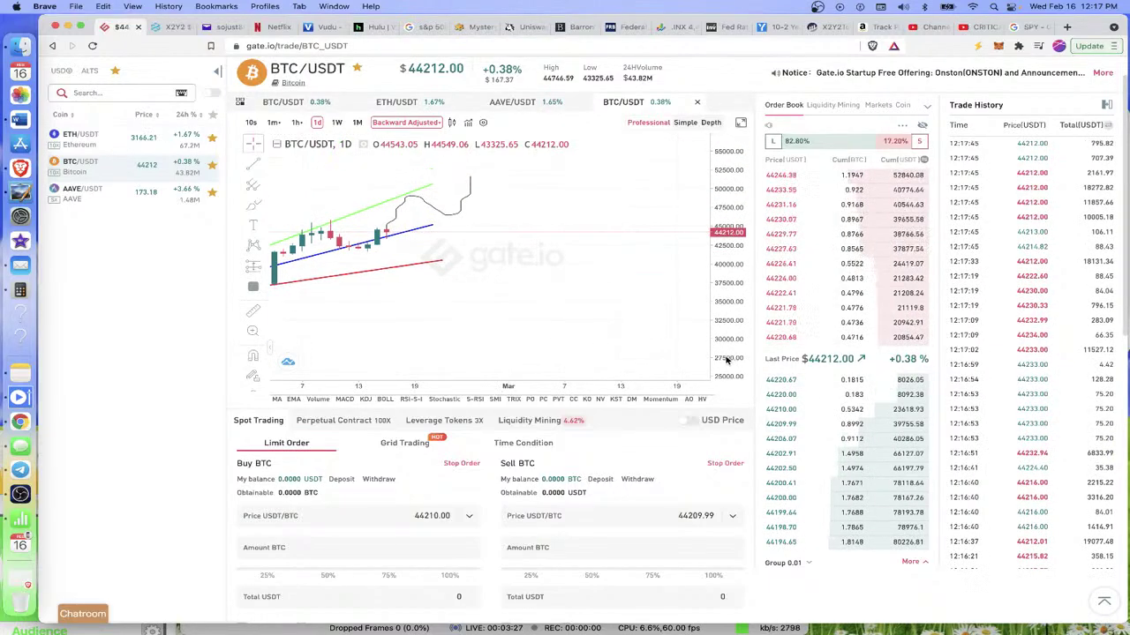
pyautogui.moveTo(456, 290); pyautogui.dragTo(569, 345)
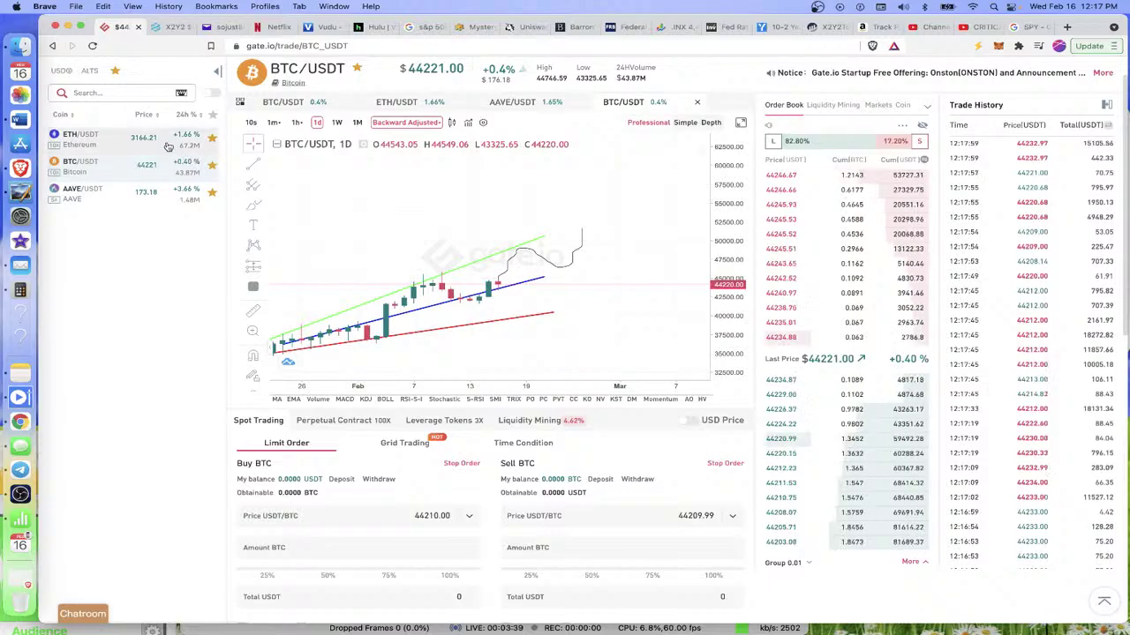
# Step: Switch to ETH/USDT, zoom in twice and rescale and pan to frame the February candles
pyautogui.click(80, 138)
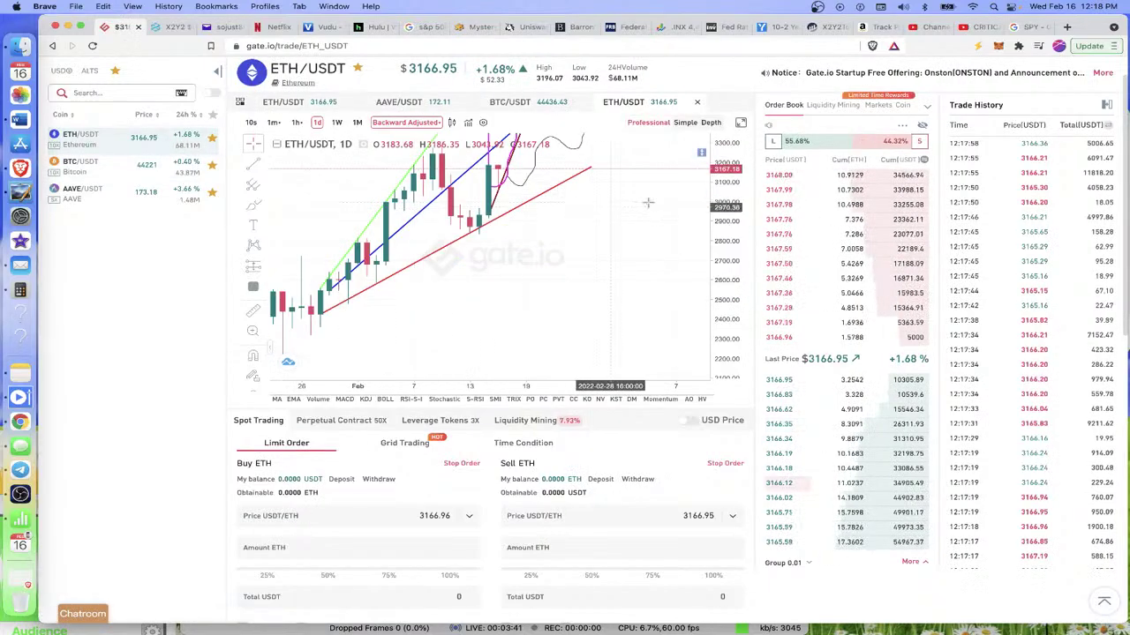
pyautogui.moveTo(723, 212); pyautogui.dragTo(708, 356)
pyautogui.moveTo(652, 193); pyautogui.dragTo(659, 274)
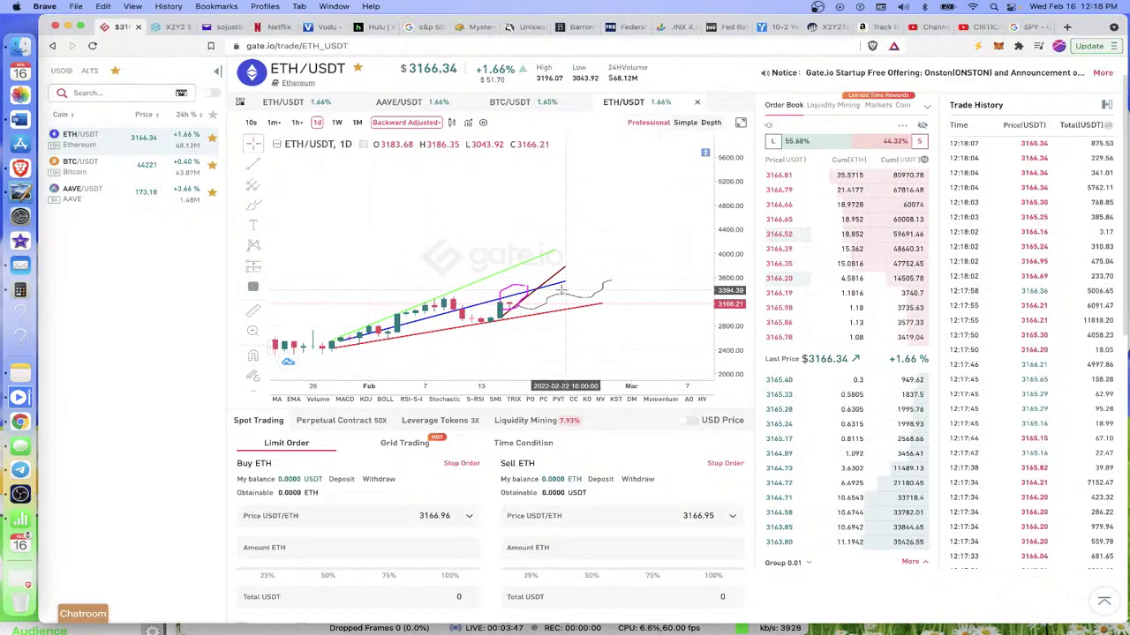
pyautogui.click(528, 365)
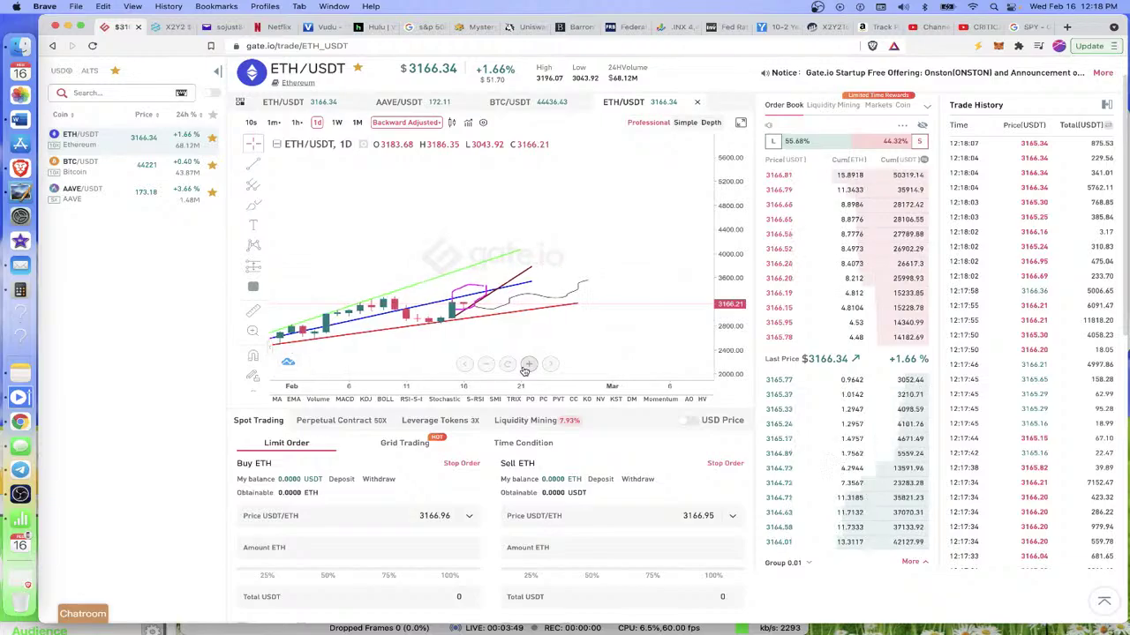
pyautogui.click(528, 364)
pyautogui.moveTo(728, 275); pyautogui.dragTo(725, 167)
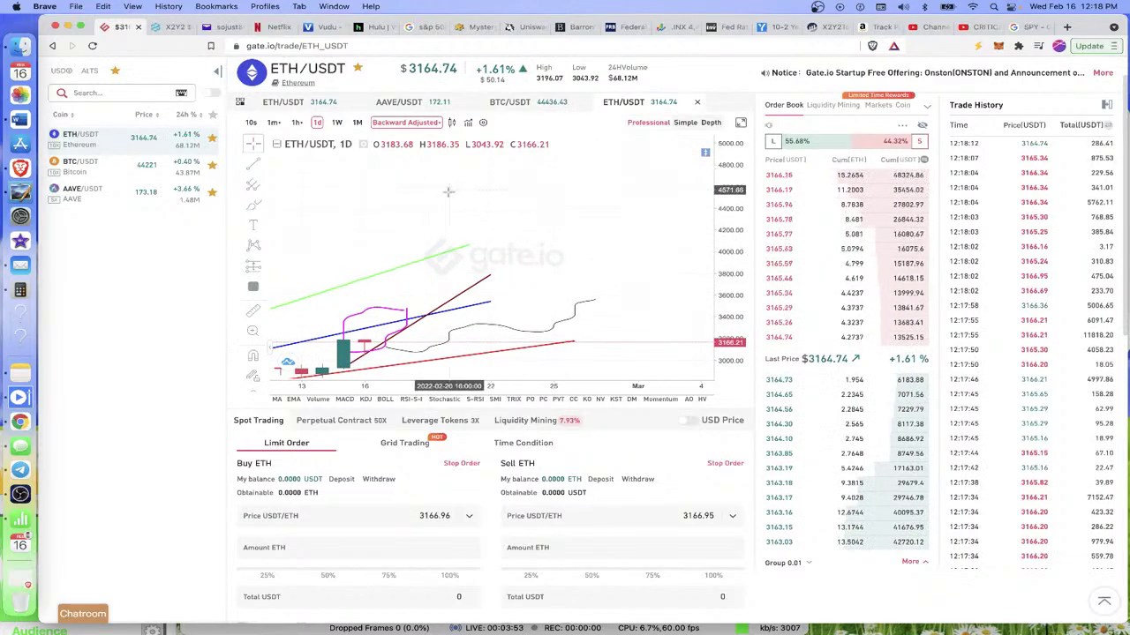
pyautogui.moveTo(445, 196); pyautogui.dragTo(576, 276)
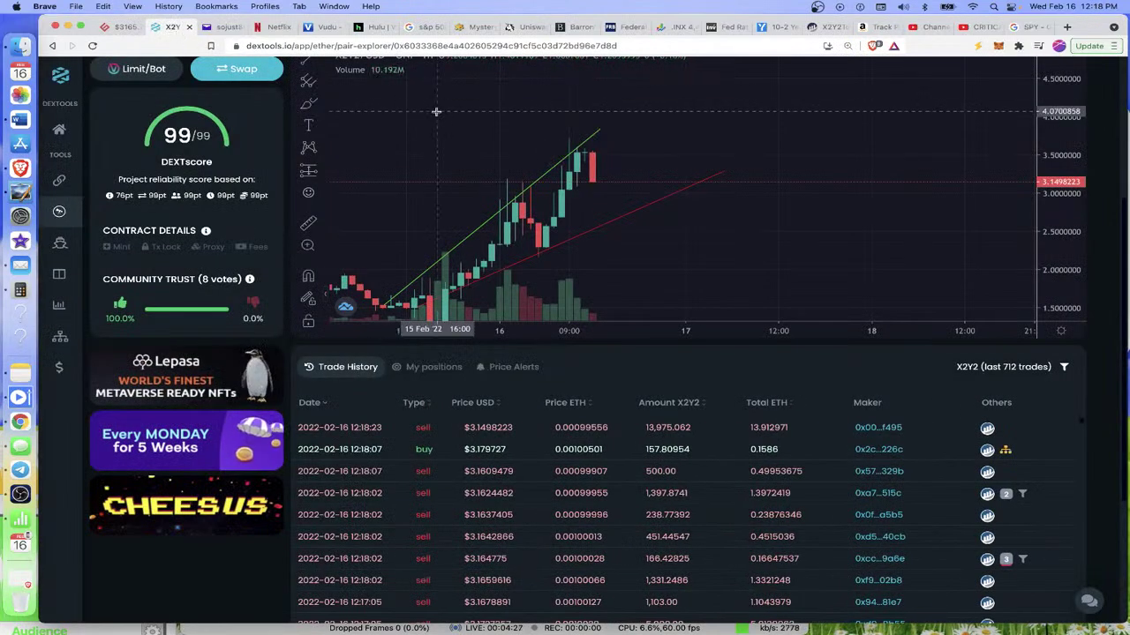
# Step: Extend the green X2Y2 trendline up and to the right, then switch to Etherscan's X2Y2Token page
pyautogui.scroll(2, 936, 94)
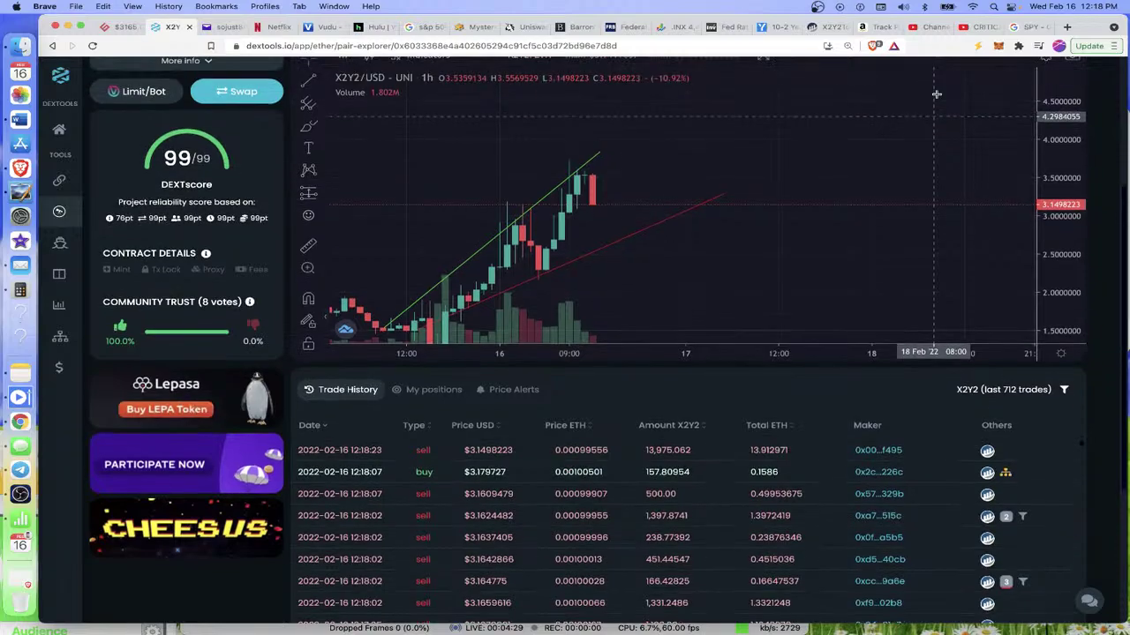
pyautogui.scroll(3, 936, 98)
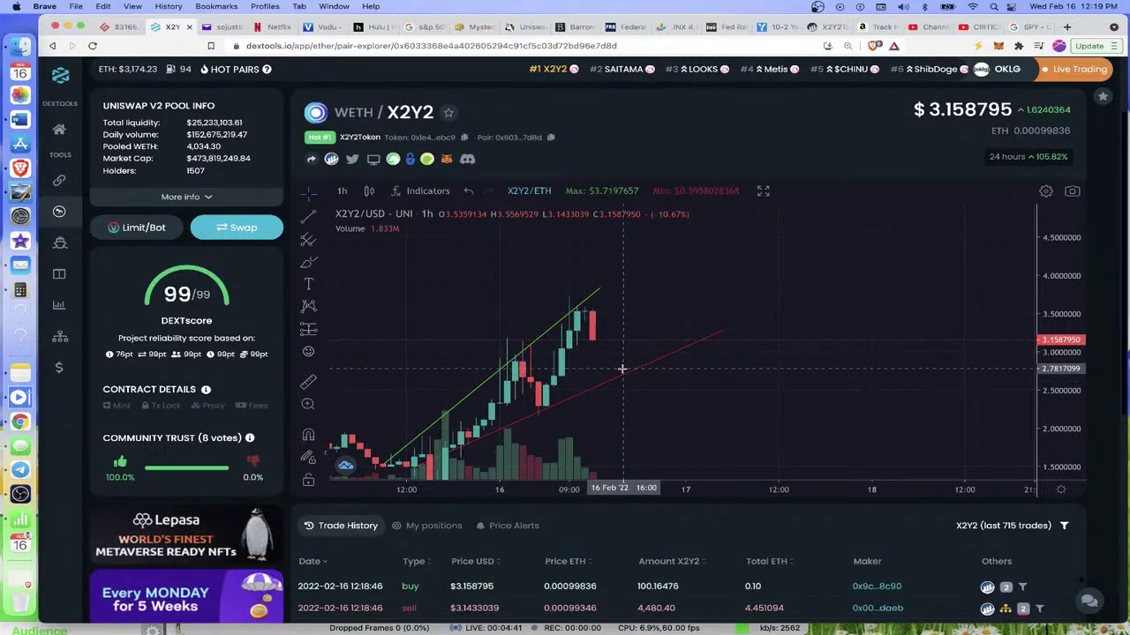
pyautogui.click(601, 288)
pyautogui.moveTo(600, 289); pyautogui.dragTo(662, 240)
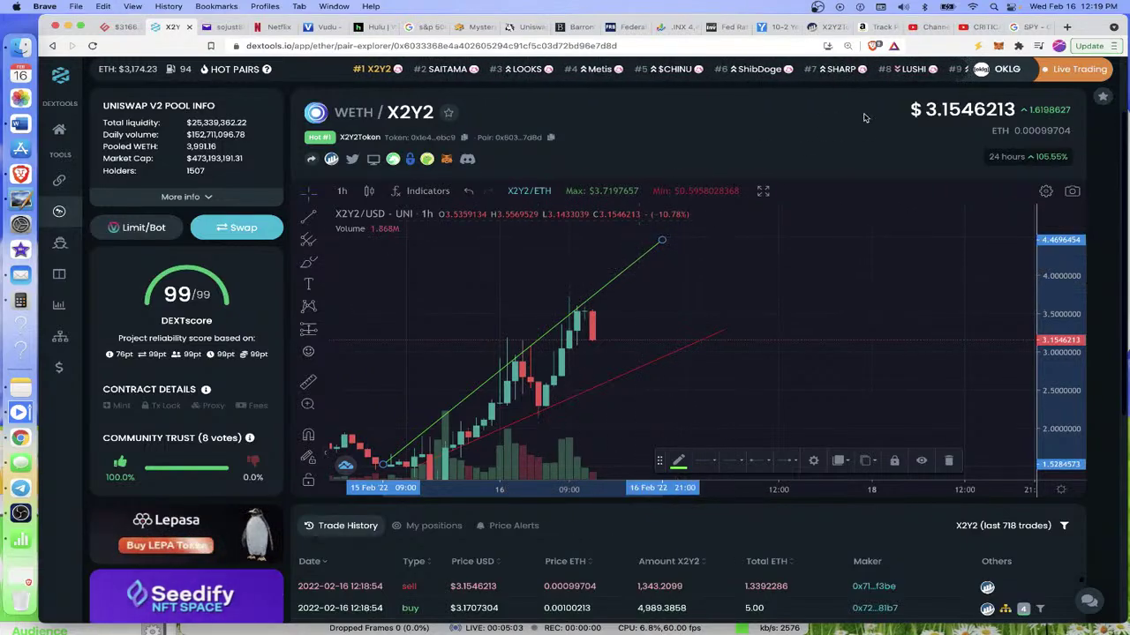
pyautogui.click(827, 28)
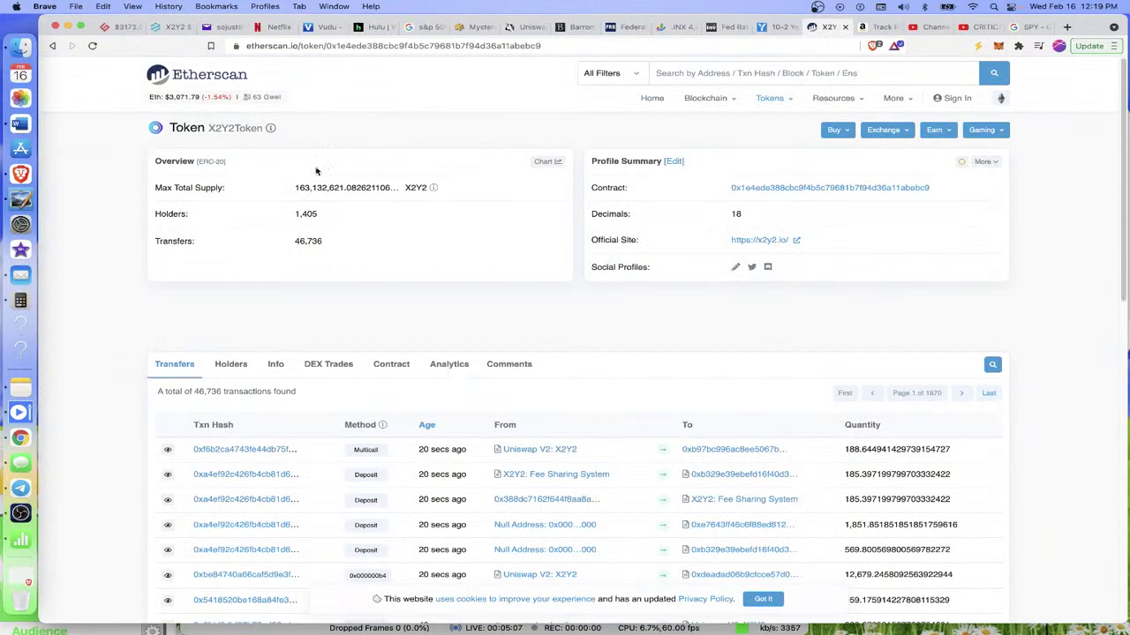
# Step: Reload the Etherscan X2Y2Token page to refresh its token transfers
pyautogui.click(94, 47)
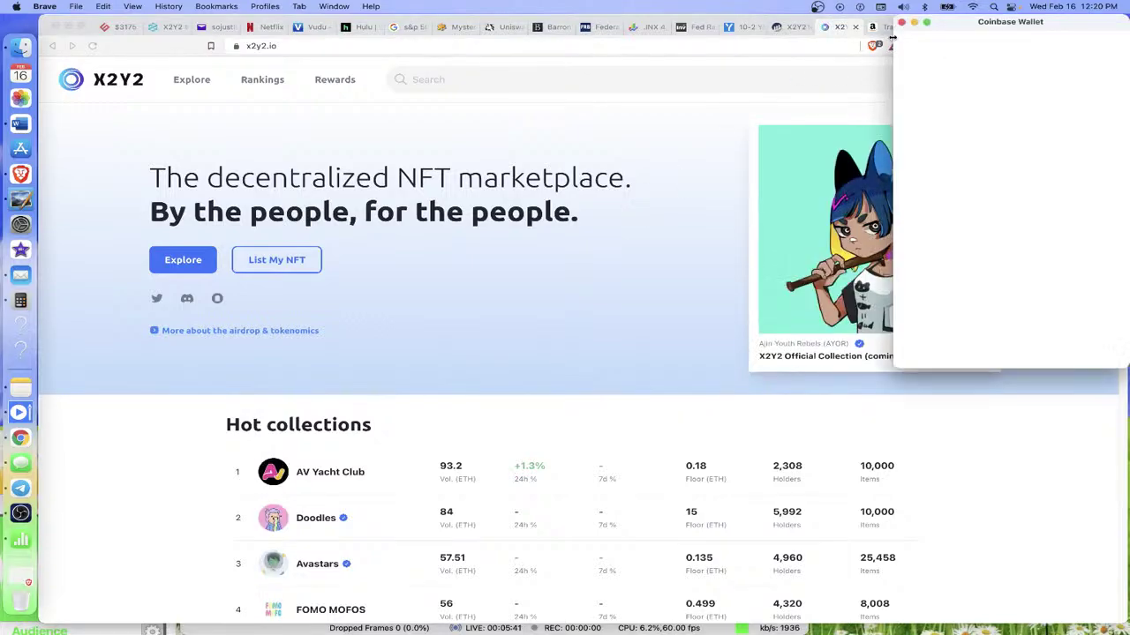
# Step: Dismiss the Coinbase Wallet popup and scroll through X2Y2's Hot collections, led by AV Yacht Club
pyautogui.click(891, 35)
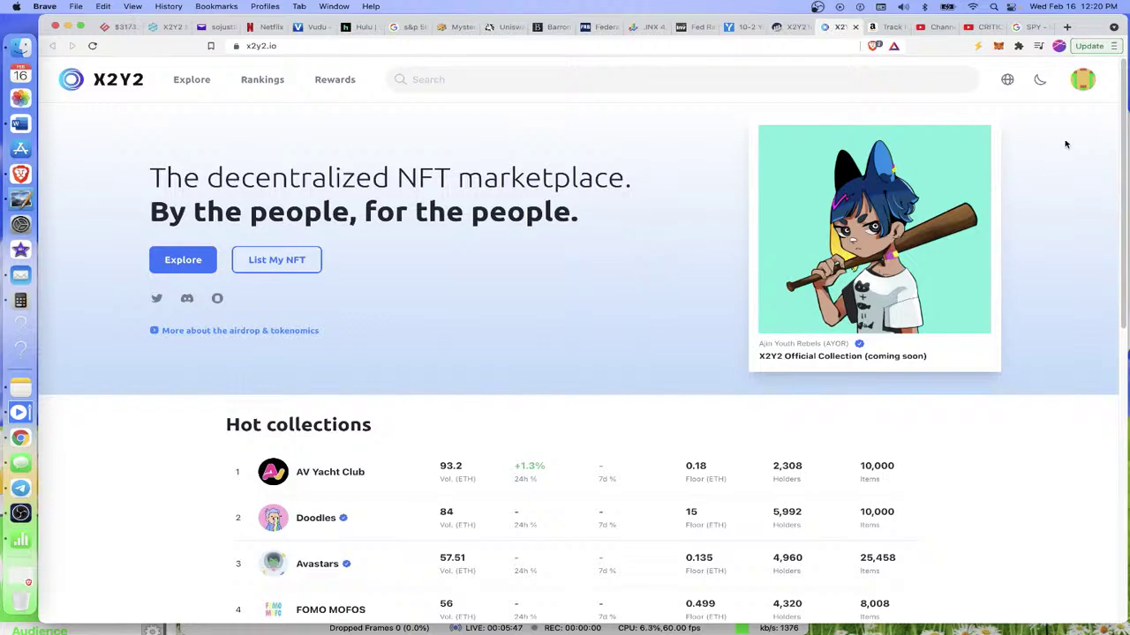
pyautogui.scroll(-3, 715, 283)
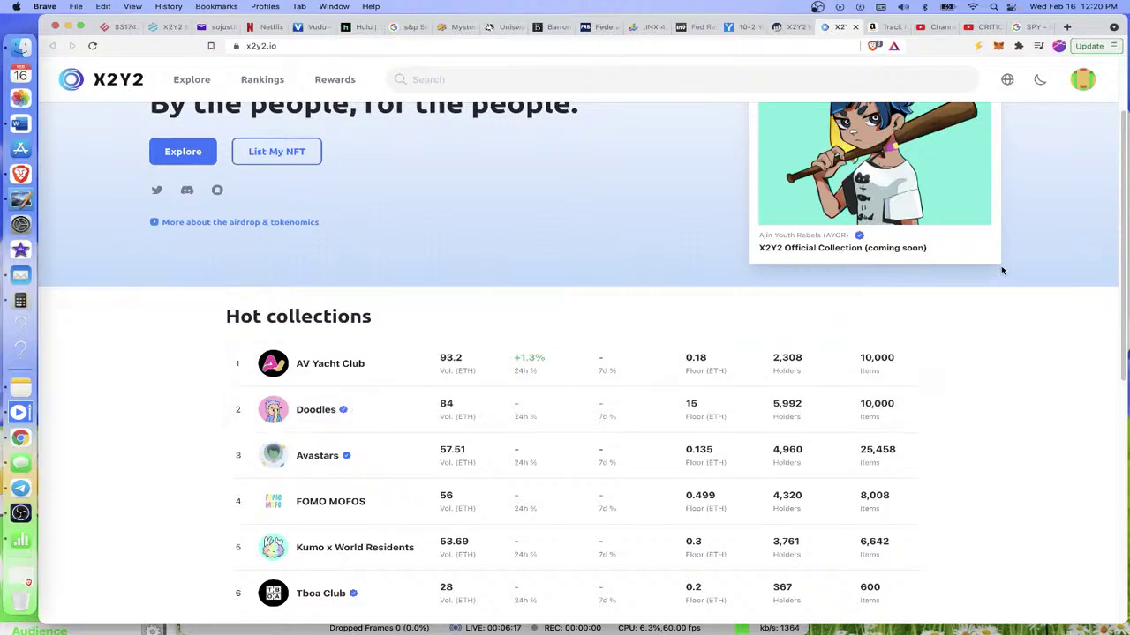
pyautogui.scroll(3, 1116, 258)
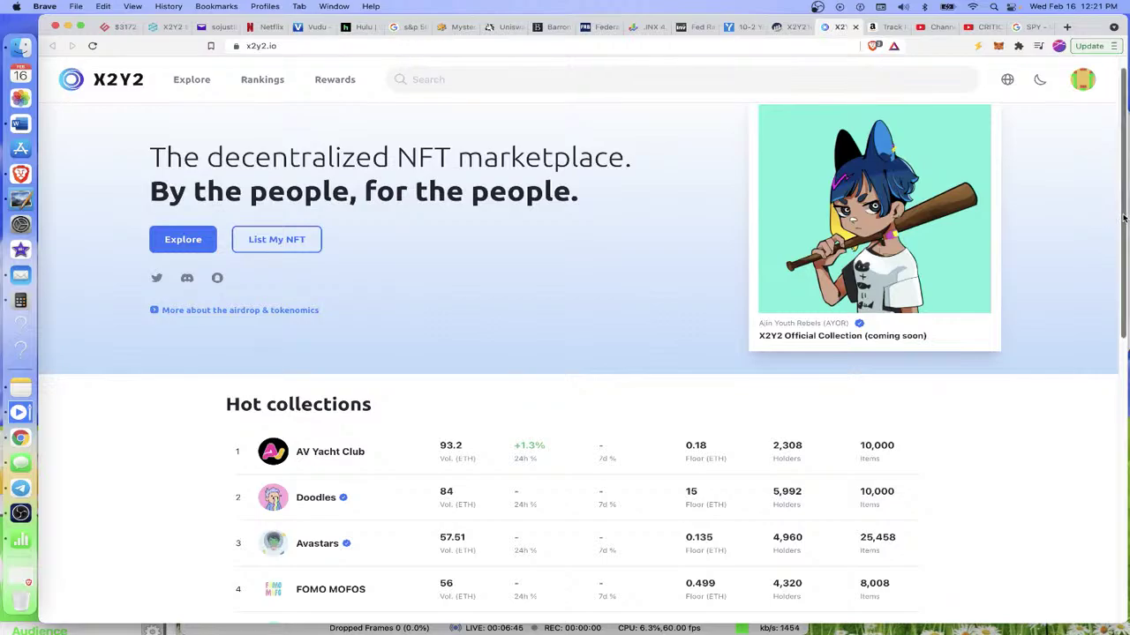
pyautogui.moveTo(1124, 218); pyautogui.dragTo(1115, 357)
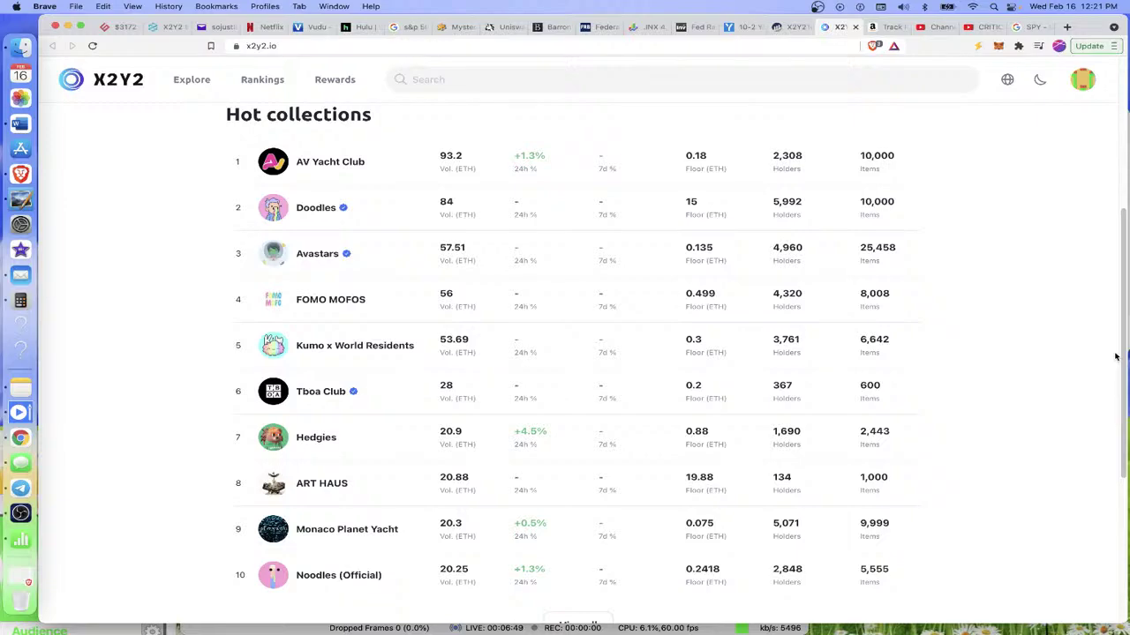
pyautogui.moveTo(1124, 358)
pyautogui.mouseDown()
pyautogui.moveTo(1121, 397)
pyautogui.moveTo(1113, 344)
pyautogui.mouseUp()
pyautogui.scroll(5, 1113, 345)
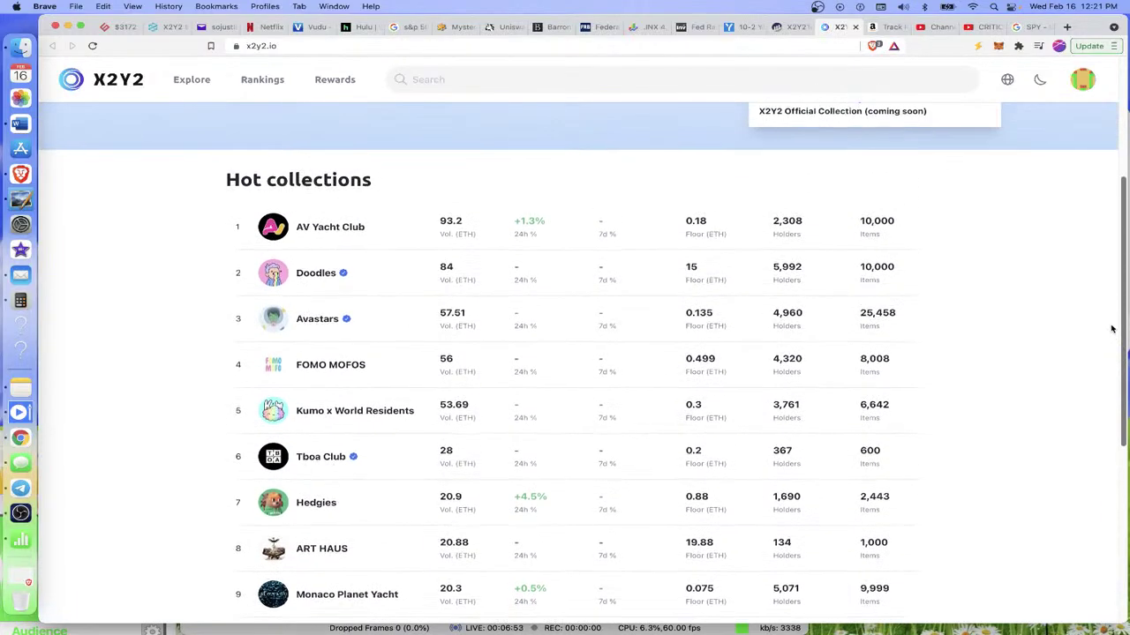
pyautogui.scroll(2, 1094, 238)
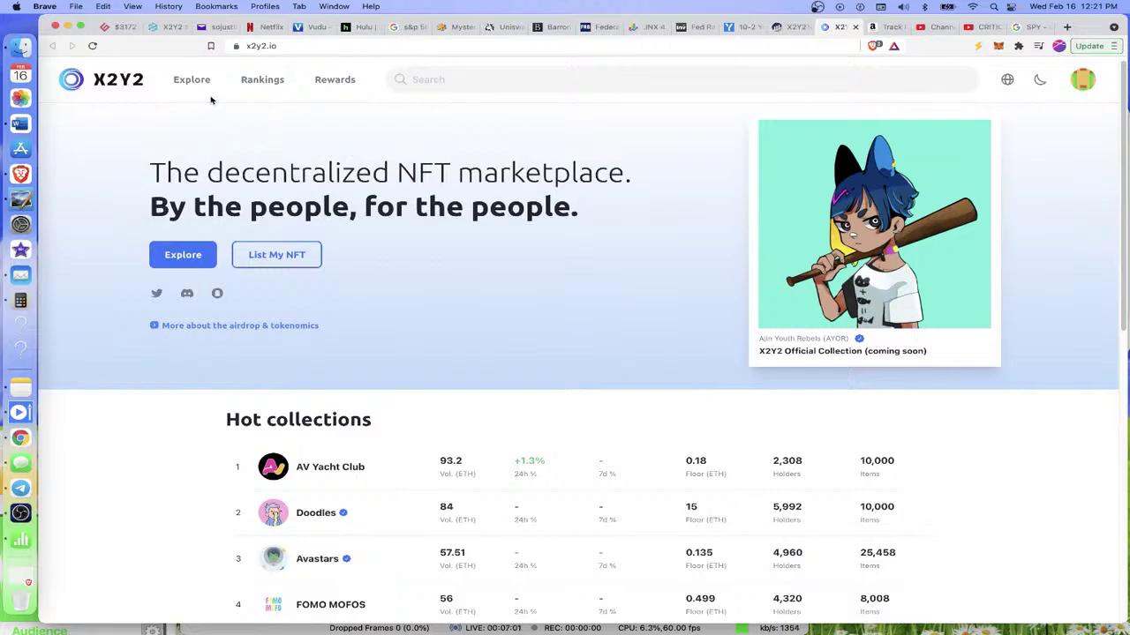
# Step: Return to the DEXTools WETH/X2Y2 chart and pan it to show the 15 Feb candles with the trendlines
pyautogui.click(165, 27)
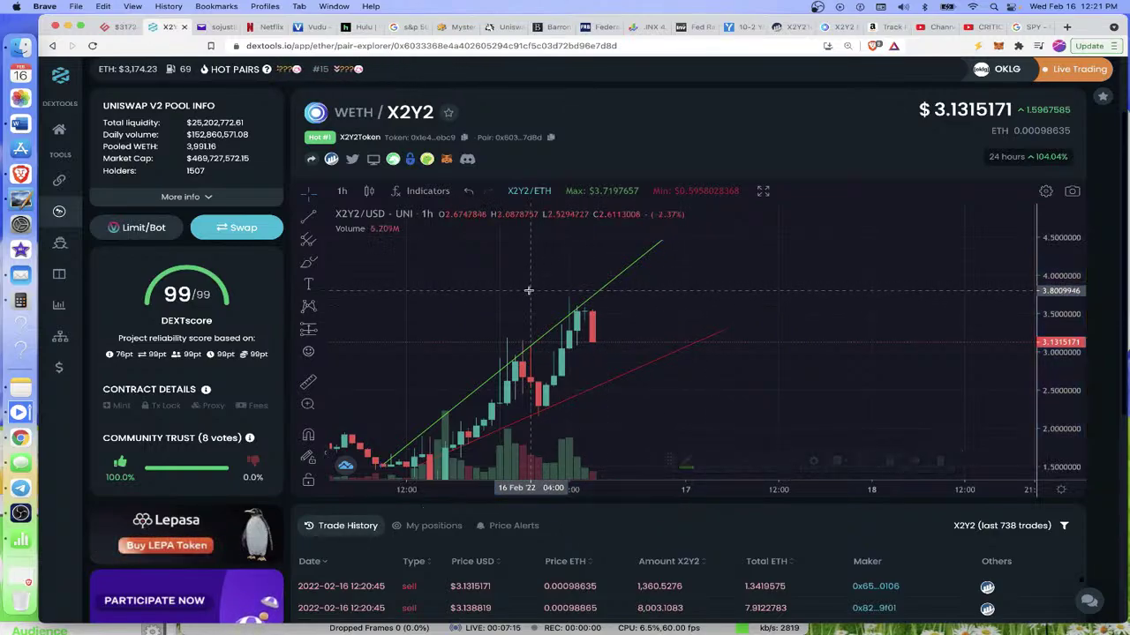
pyautogui.moveTo(535, 295); pyautogui.dragTo(784, 161)
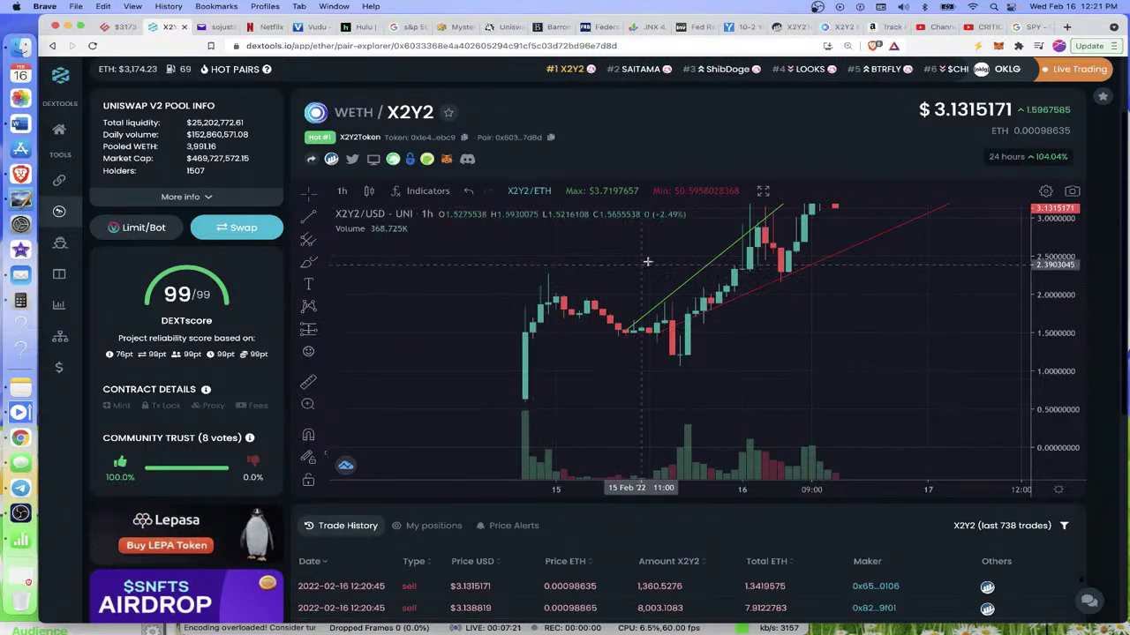
pyautogui.moveTo(650, 260); pyautogui.dragTo(536, 325)
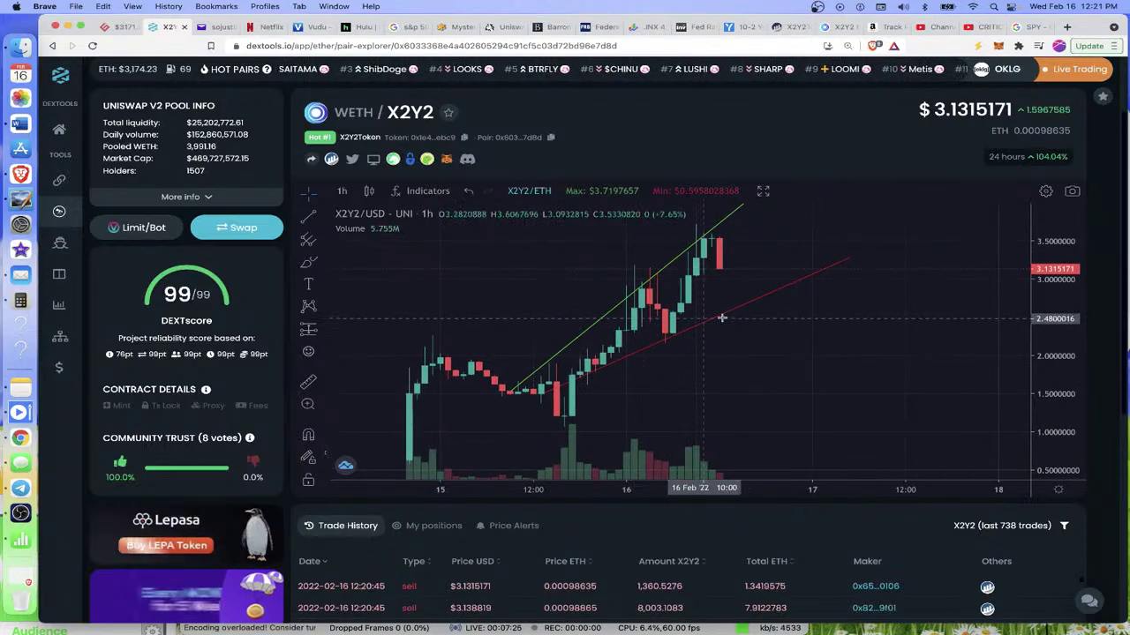
pyautogui.moveTo(783, 312); pyautogui.dragTo(713, 373)
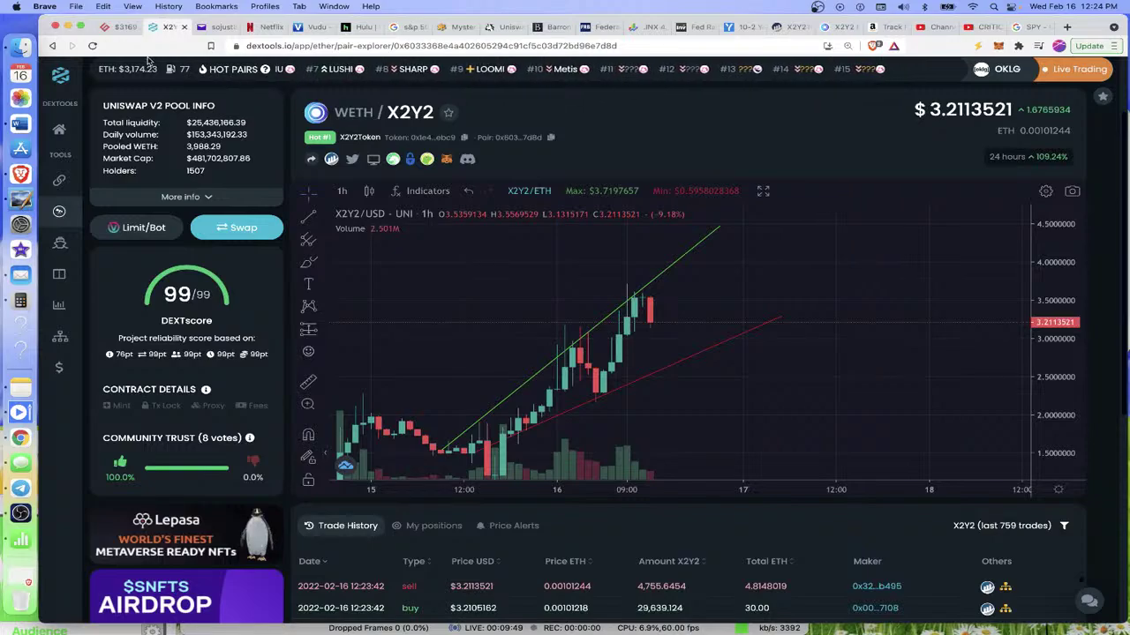
# Step: Return to the Gate.io ETH/USDT daily chart with its drawn trendlines, ETH at $3169.45
pyautogui.click(119, 27)
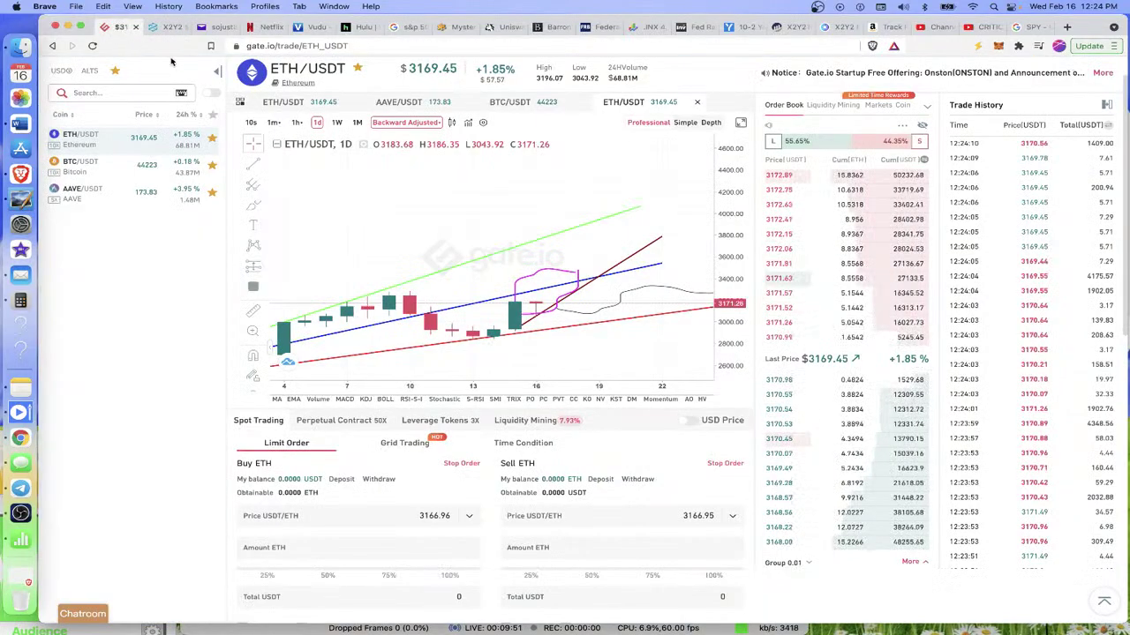